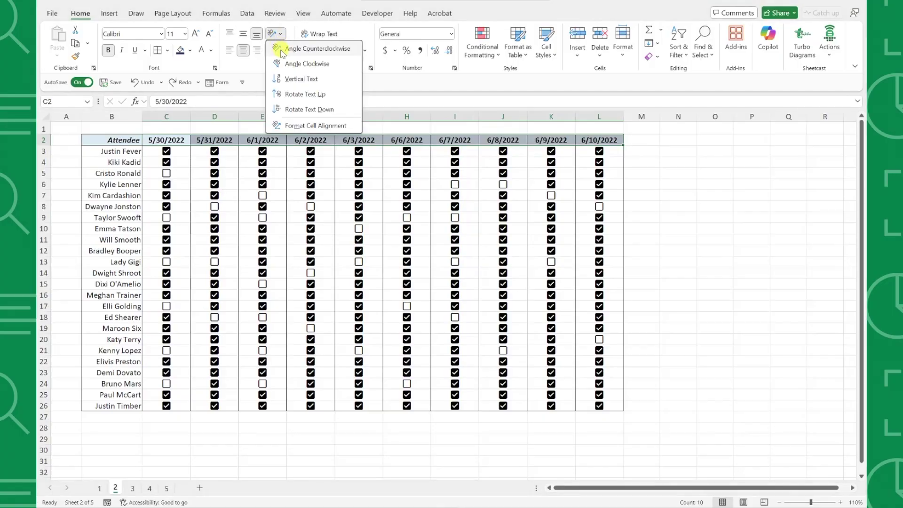
# Go to Sheet 1, which holds the 2017–2019 regional sales table
pyautogui.click(282, 49)
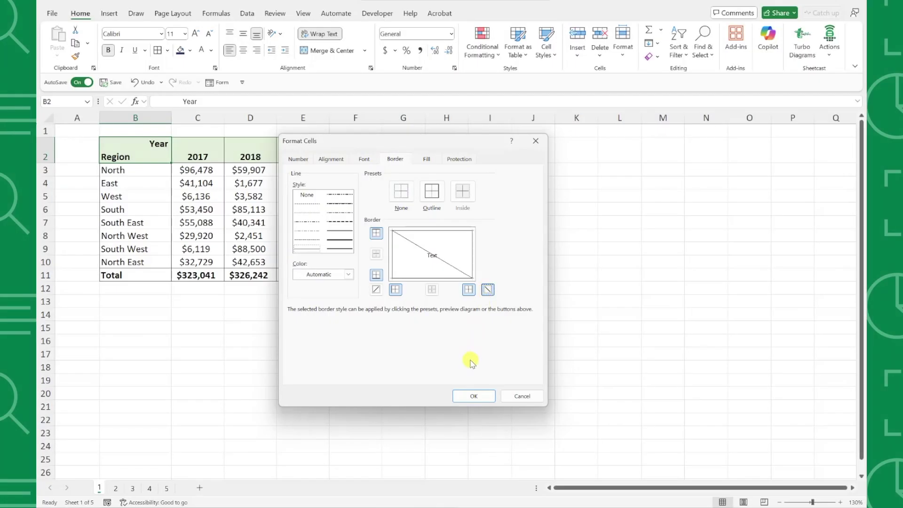
pyautogui.click(469, 396)
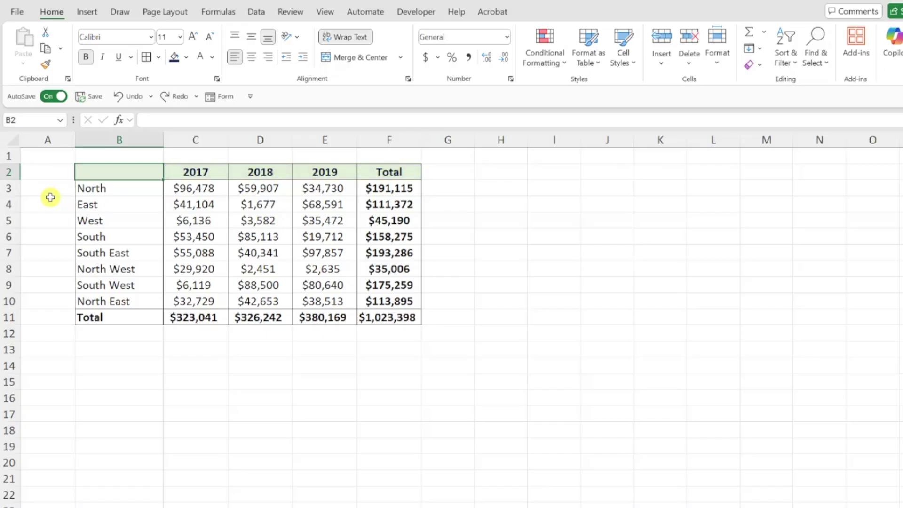
# Enter 'Year' and 'Region' on two separate lines in cell B2
pyautogui.write('Year')
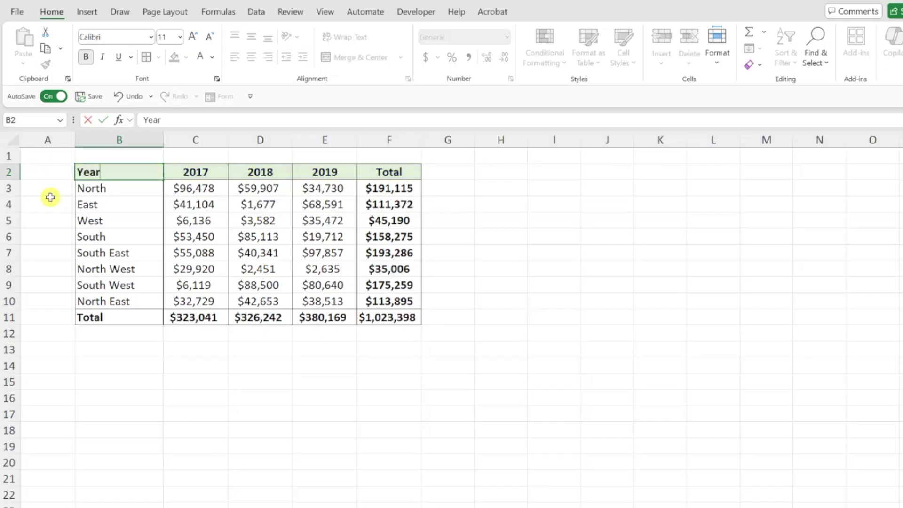
pyautogui.hotkey('alt', 'Return')
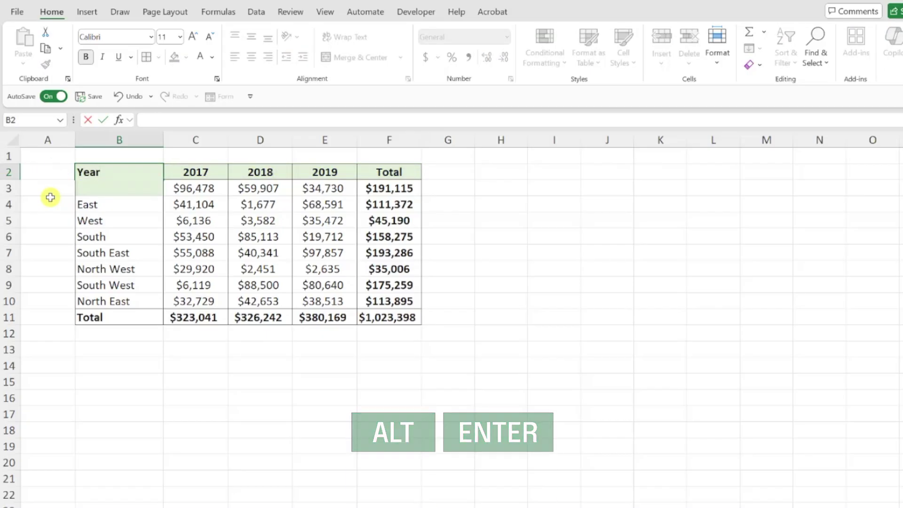
pyautogui.write('Region')
pyautogui.press('Return')
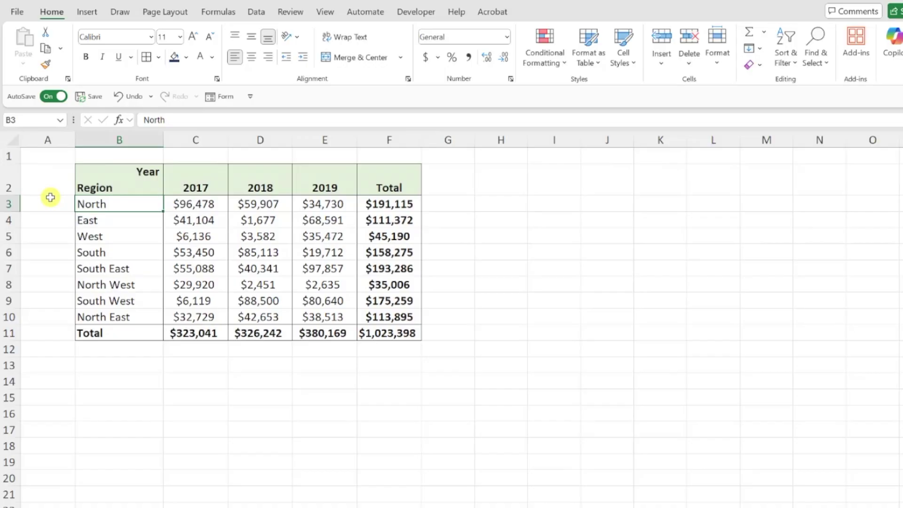
# Add leading spaces before 'Year' in B2 to push it to the right
pyautogui.press('Up')
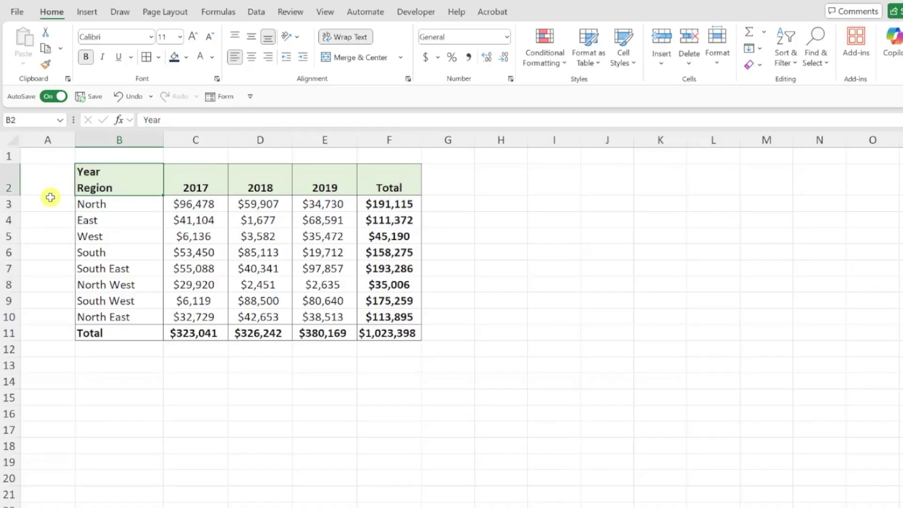
pyautogui.doubleClick(79, 172)
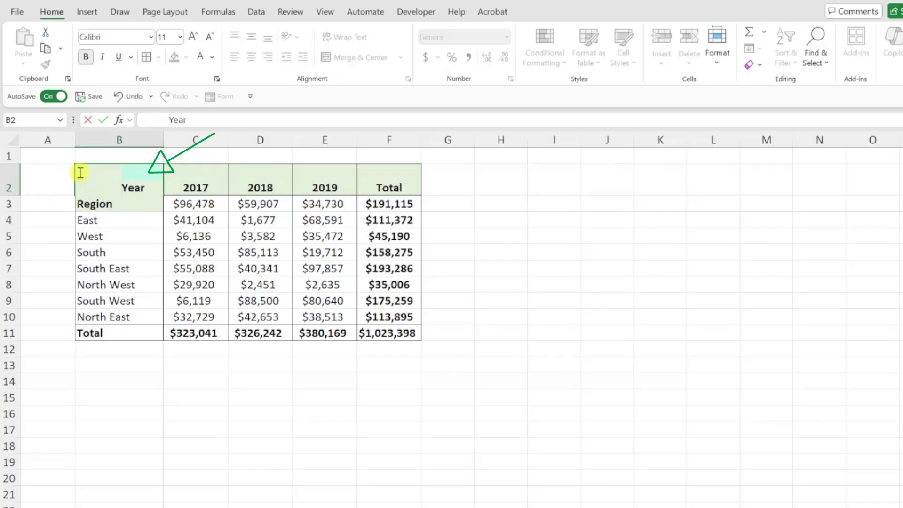
pyautogui.press('Return')
# Give cell B2 a top-left to bottom-right diagonal border between Year and Region
pyautogui.press('Up')
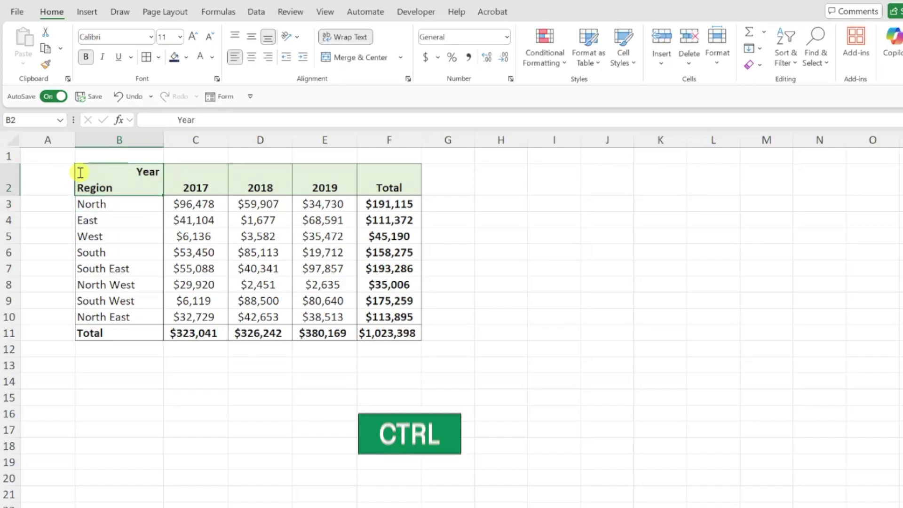
pyautogui.hotkey('ctrl', '1')
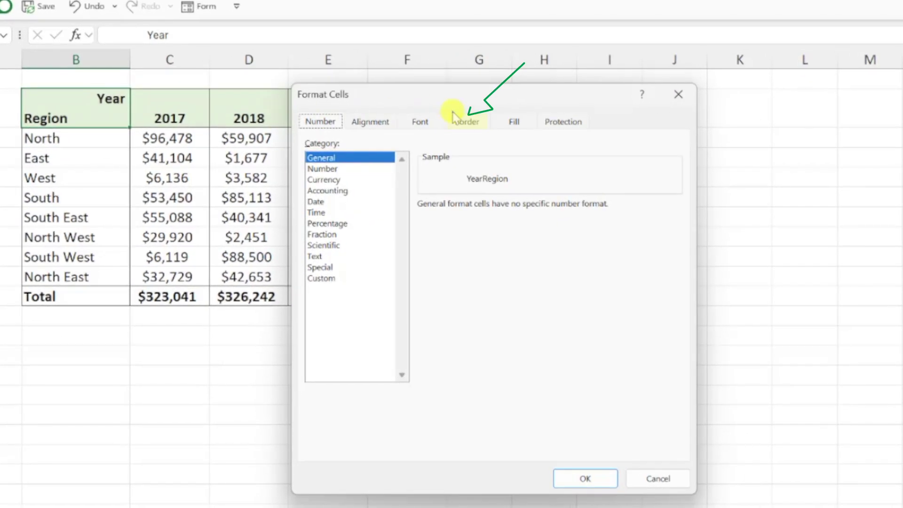
pyautogui.click(453, 117)
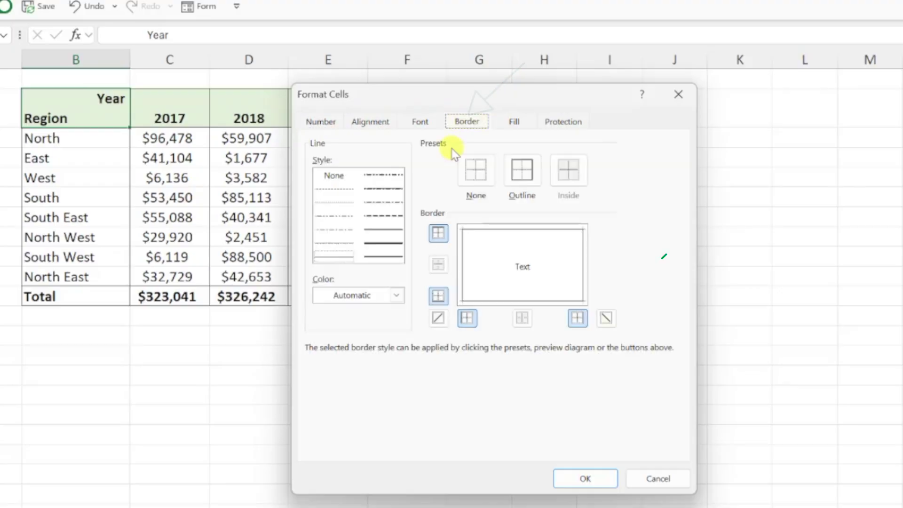
pyautogui.click(605, 317)
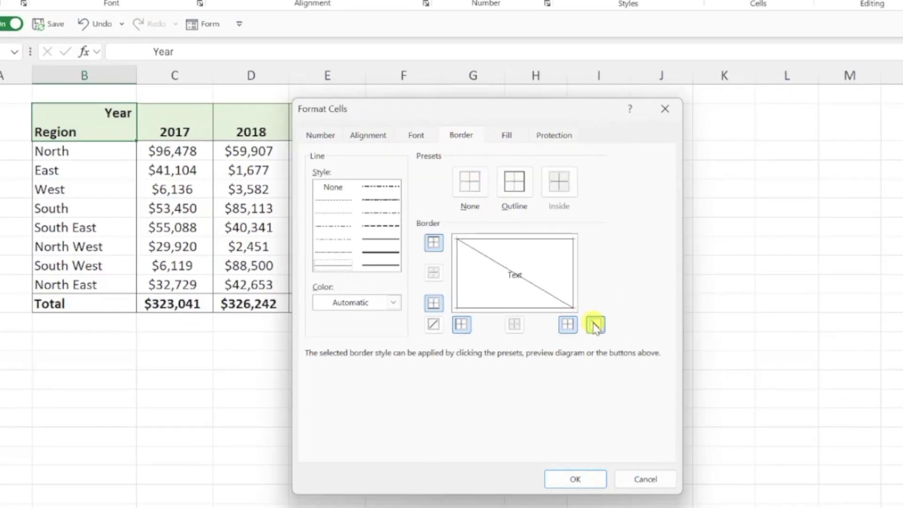
pyautogui.click(528, 479)
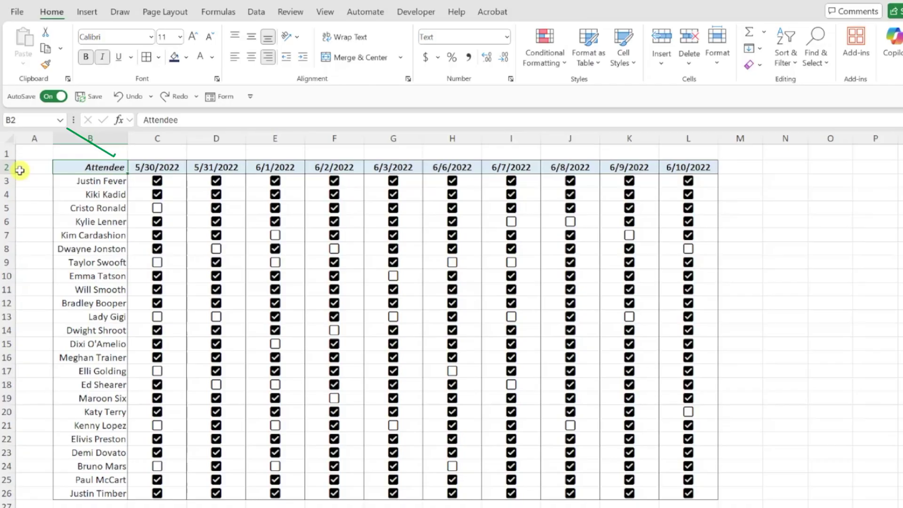
# Angle the date headers in C2:L2 counterclockwise
pyautogui.moveTo(162, 168); pyautogui.dragTo(668, 169)
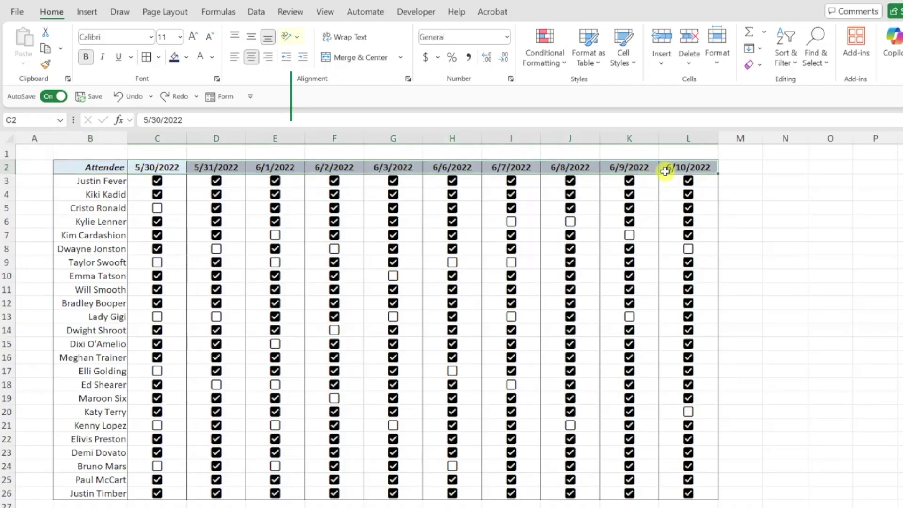
pyautogui.click(294, 37)
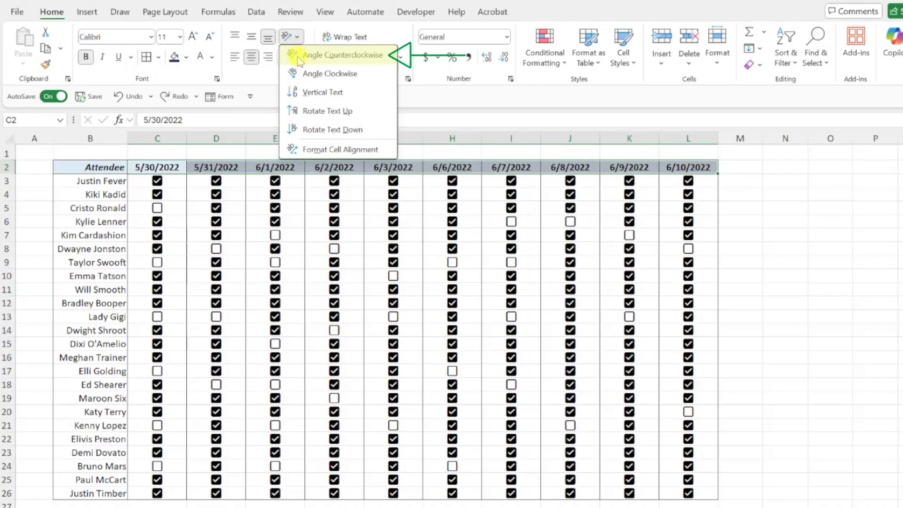
pyautogui.click(297, 57)
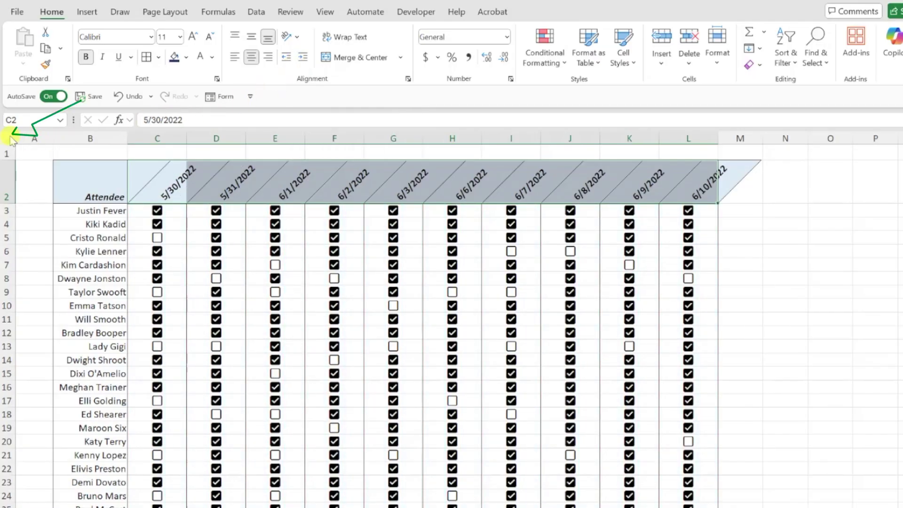
# Autofit all column widths on the sheet to their contents
pyautogui.click(9, 139)
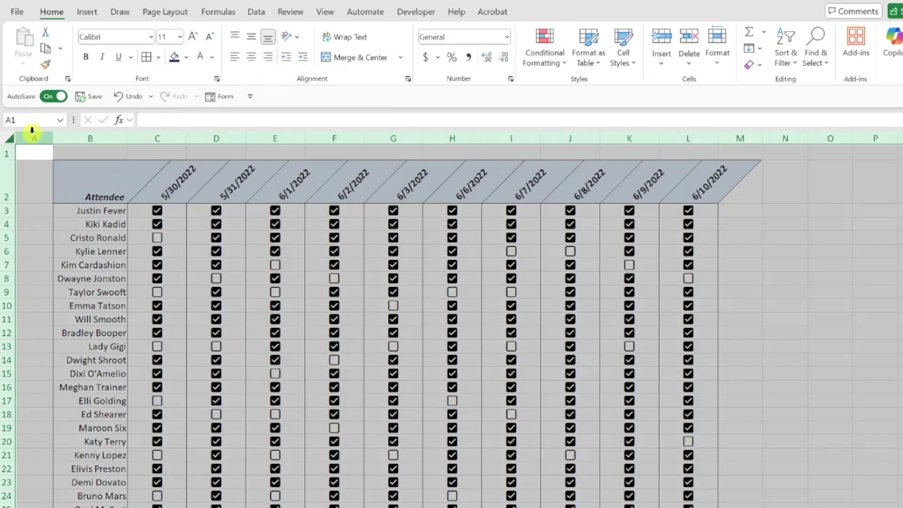
pyautogui.doubleClick(52, 136)
pyautogui.press('Down')
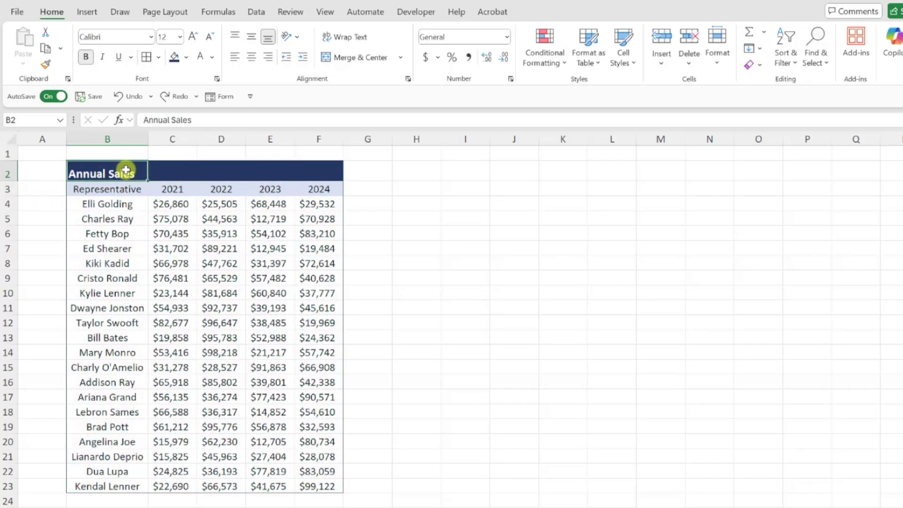
# Select the title row B2:F2 and try centering the Annual Sales title
pyautogui.moveTo(145, 171); pyautogui.dragTo(303, 175)
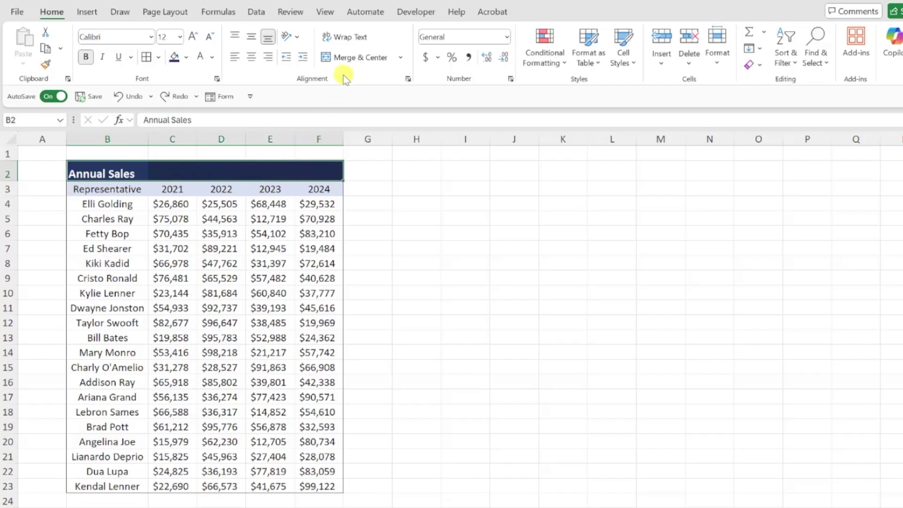
pyautogui.click(349, 59)
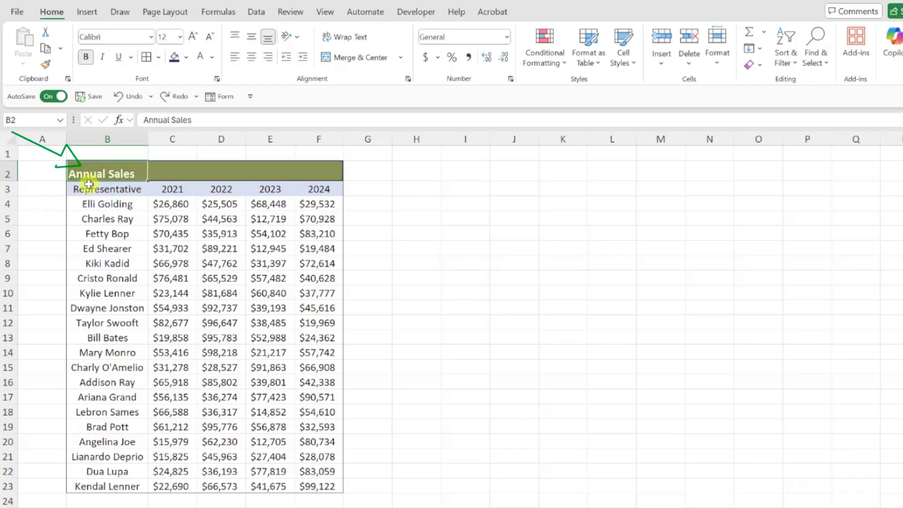
# Set B2:F2 horizontal alignment to Center Across Selection so the title centers unmerged
pyautogui.moveTo(129, 173); pyautogui.dragTo(301, 176)
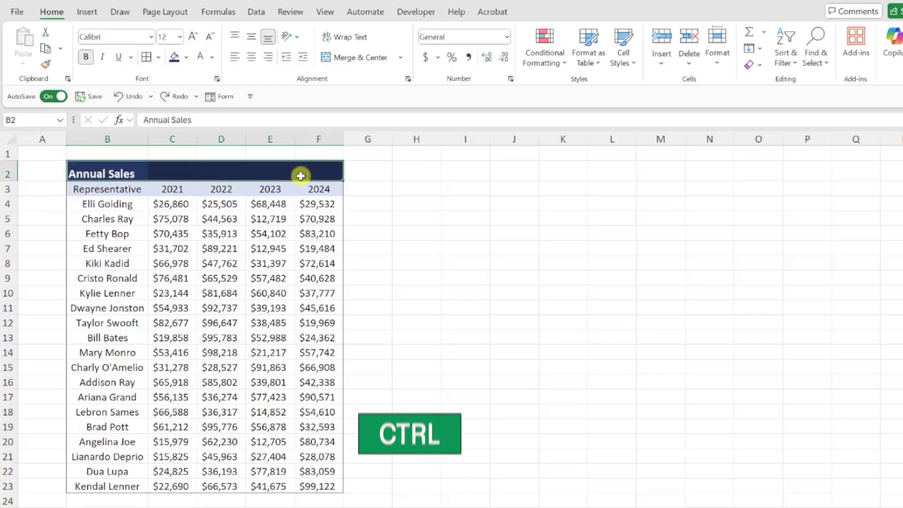
pyautogui.hotkey('ctrl', '1')
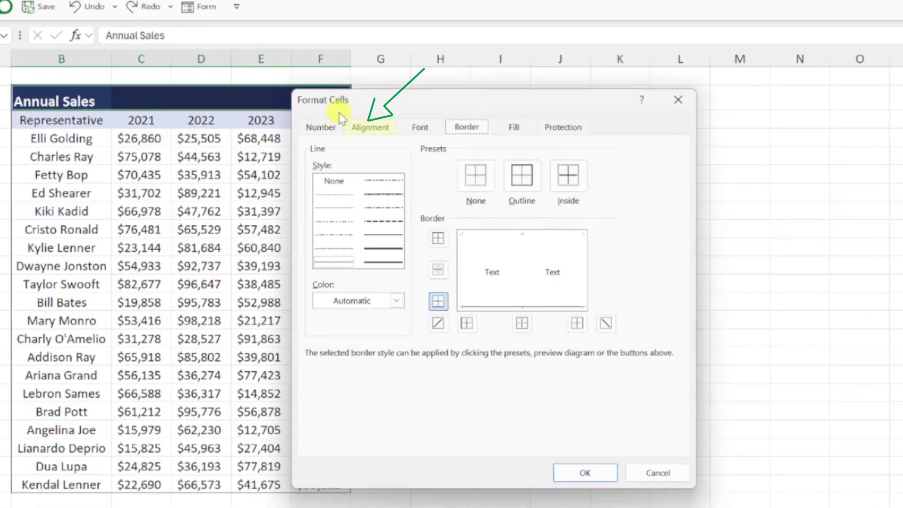
pyautogui.click(361, 180)
pyautogui.click(413, 181)
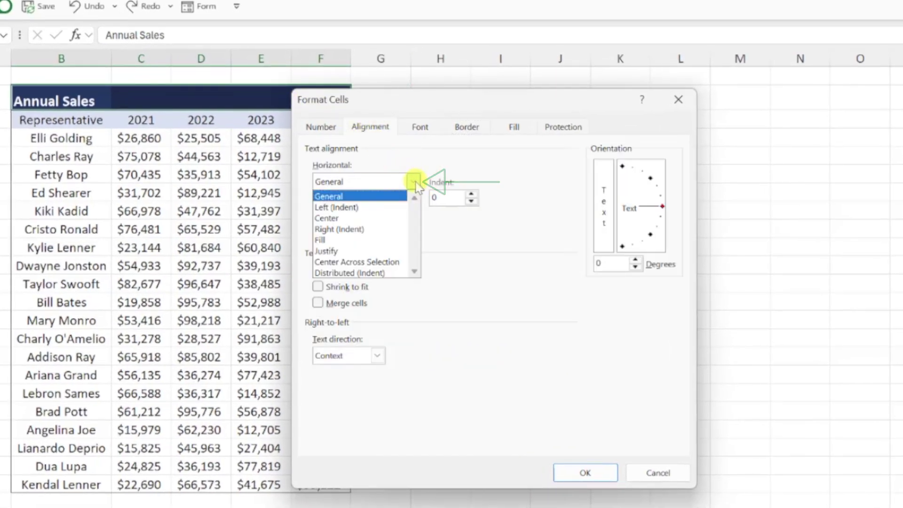
pyautogui.click(401, 262)
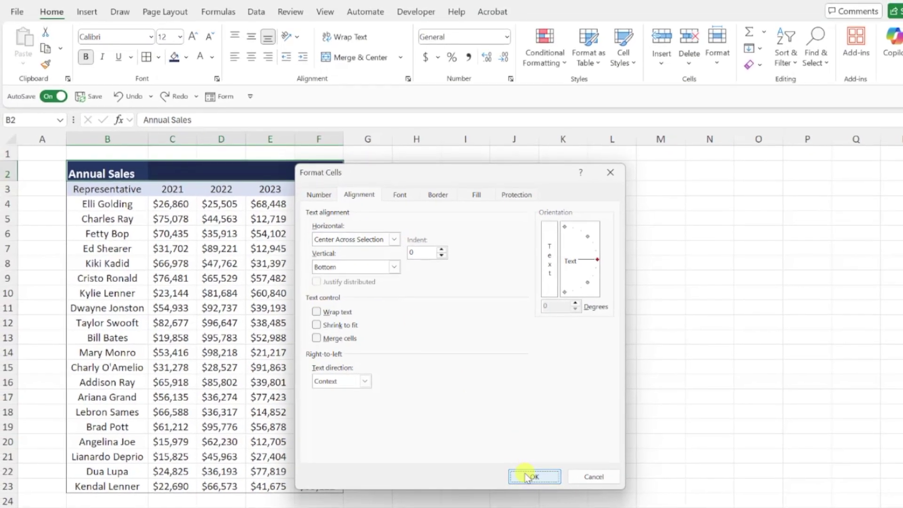
pyautogui.click(526, 476)
pyautogui.press('Down')
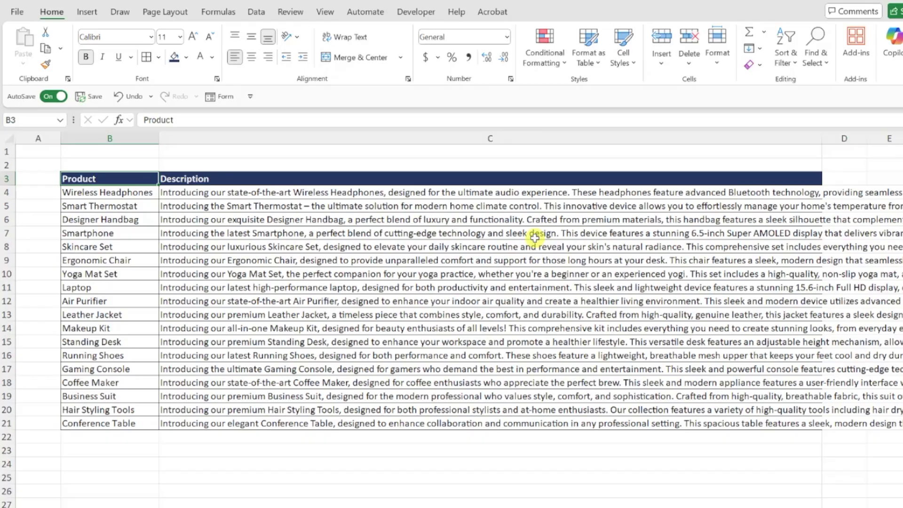
# Scroll right to see how far the unwrapped descriptions extend, then back left
pyautogui.hscroll(10, 535, 237)
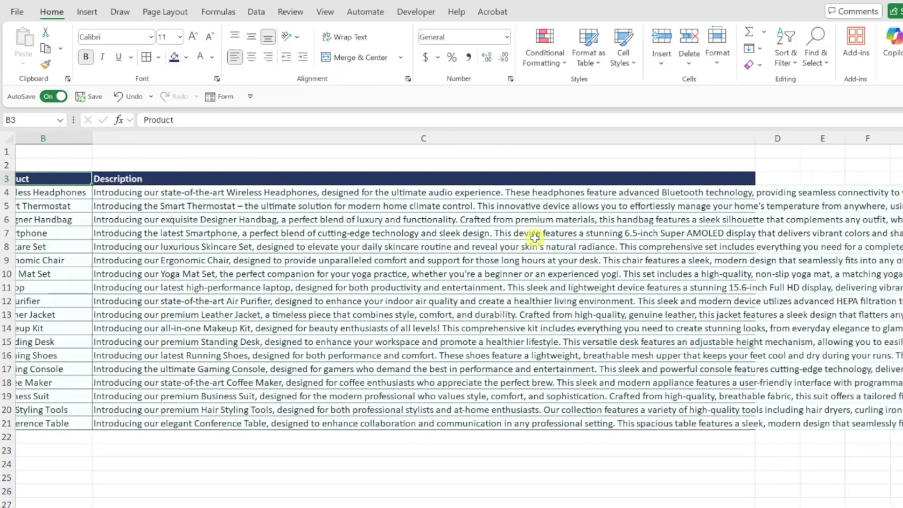
pyautogui.hscroll(10, 535, 238)
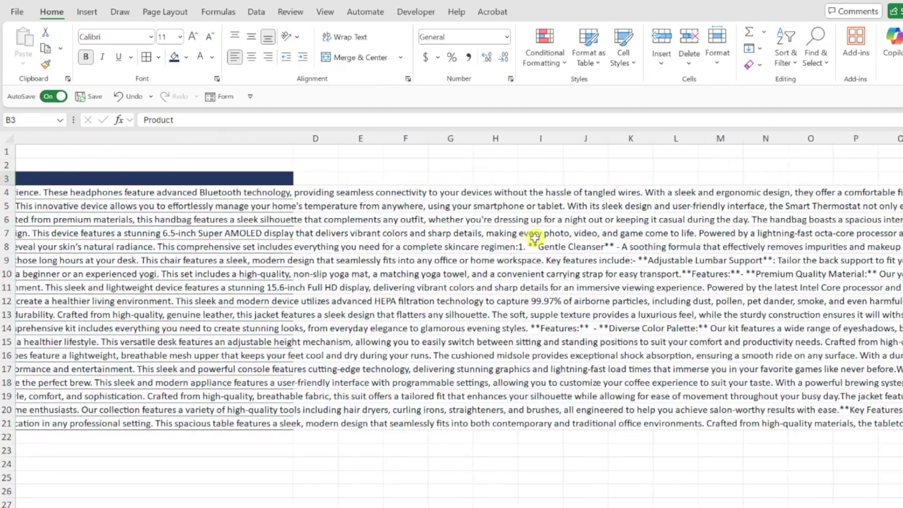
pyautogui.hscroll(10, 535, 238)
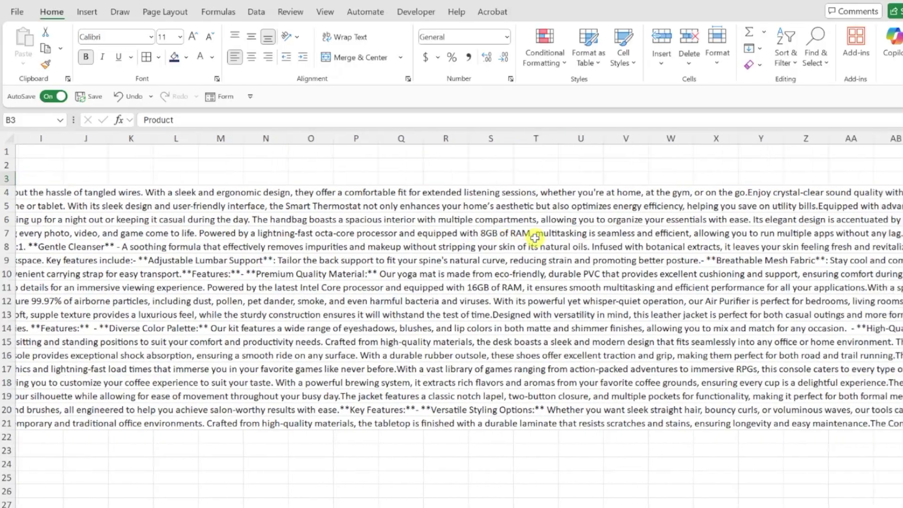
pyautogui.hscroll(-15, 534, 237)
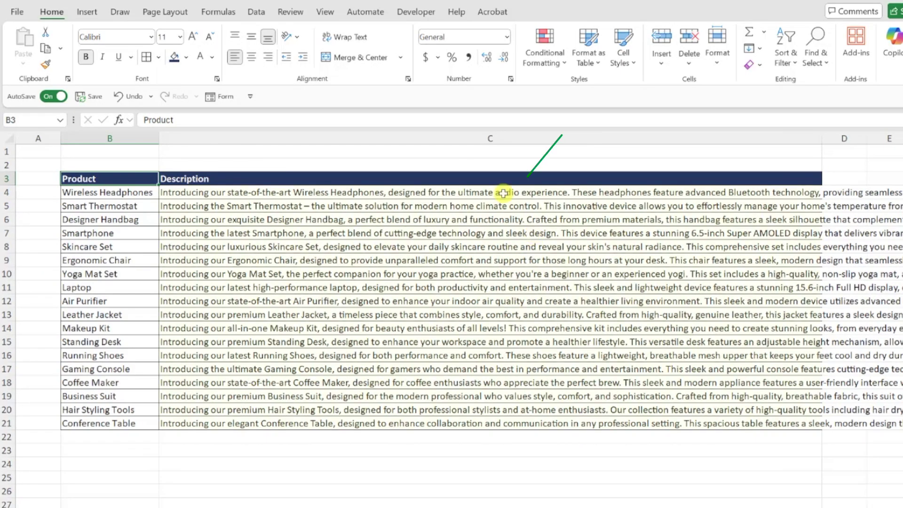
# Wrap the text in descriptions C4:C21 and narrow column C so they rewrap
pyautogui.click(493, 187)
pyautogui.hotkey('ctrl', 'shift', 'Down')
pyautogui.moveTo(493, 187); pyautogui.dragTo(486, 423)
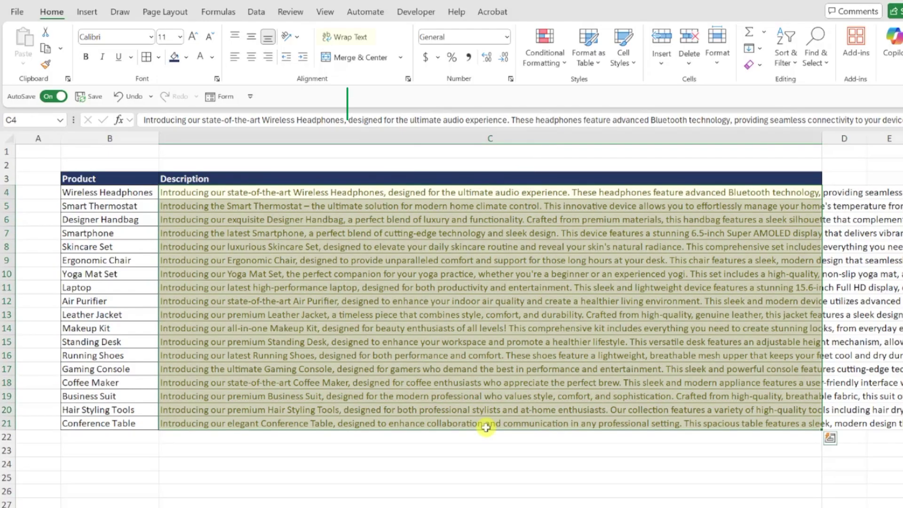
pyautogui.click(359, 38)
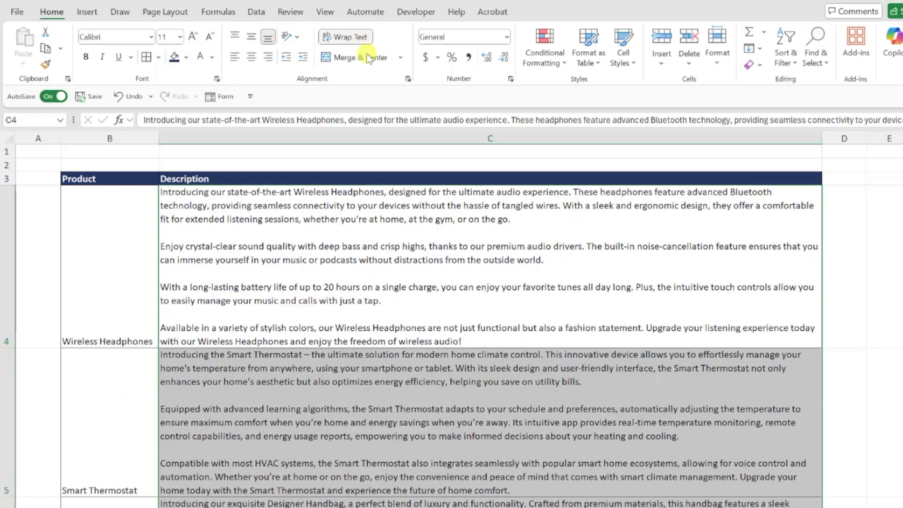
pyautogui.click(426, 175)
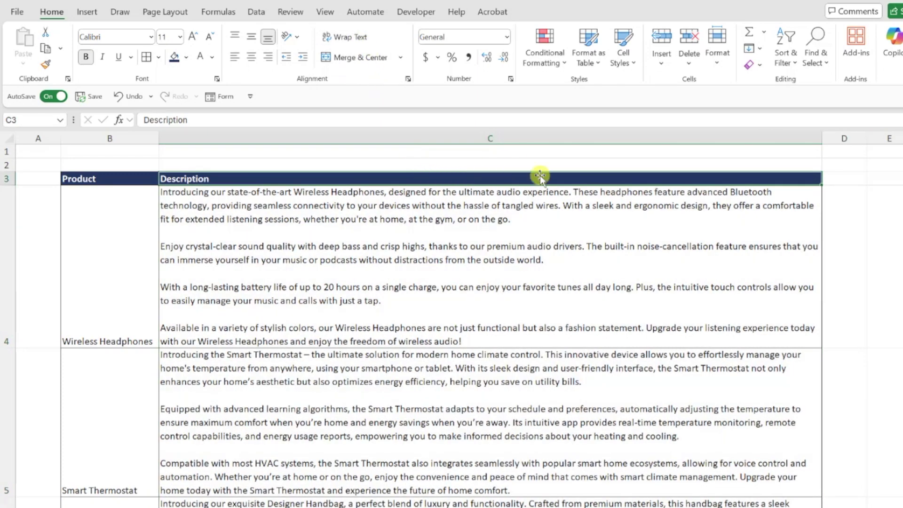
pyautogui.moveTo(823, 139); pyautogui.dragTo(572, 136)
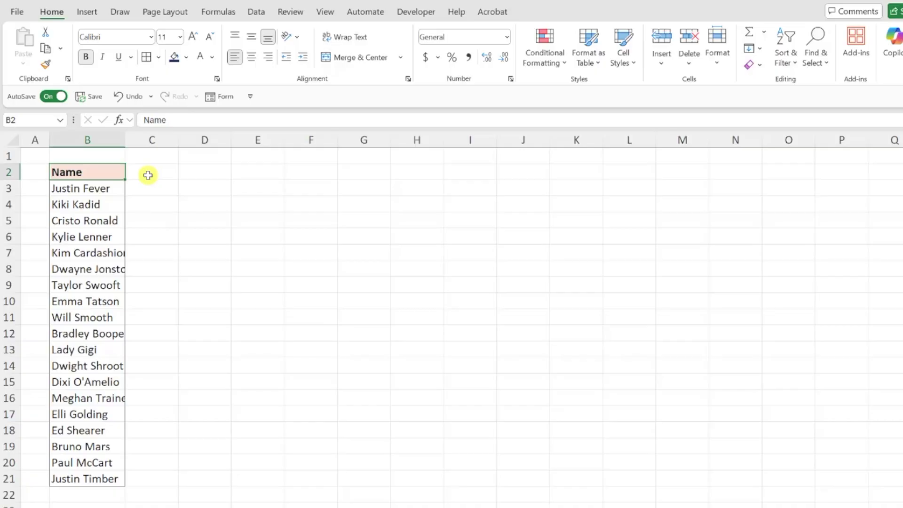
# Turn on Shrink to fit for names B3:B21, then narrow column B
pyautogui.moveTo(117, 187); pyautogui.dragTo(85, 481)
pyautogui.hotkey('ctrl', '1')
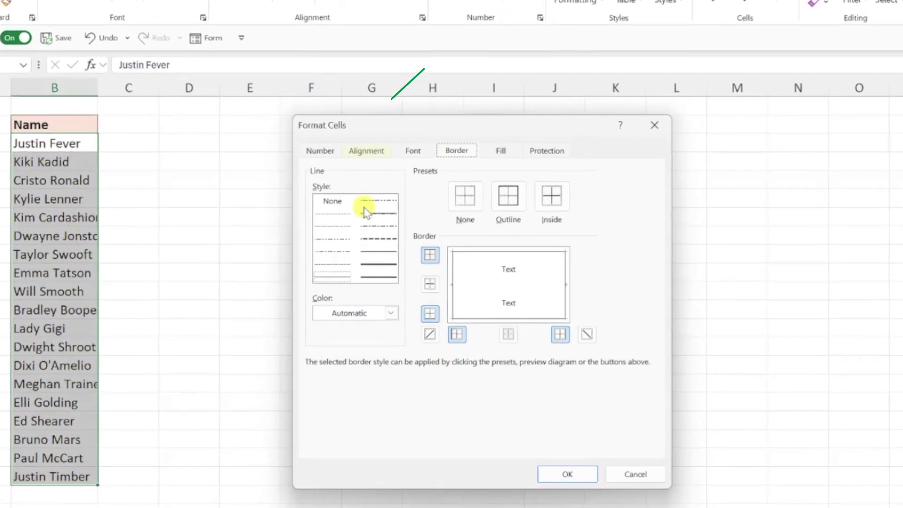
pyautogui.click(362, 194)
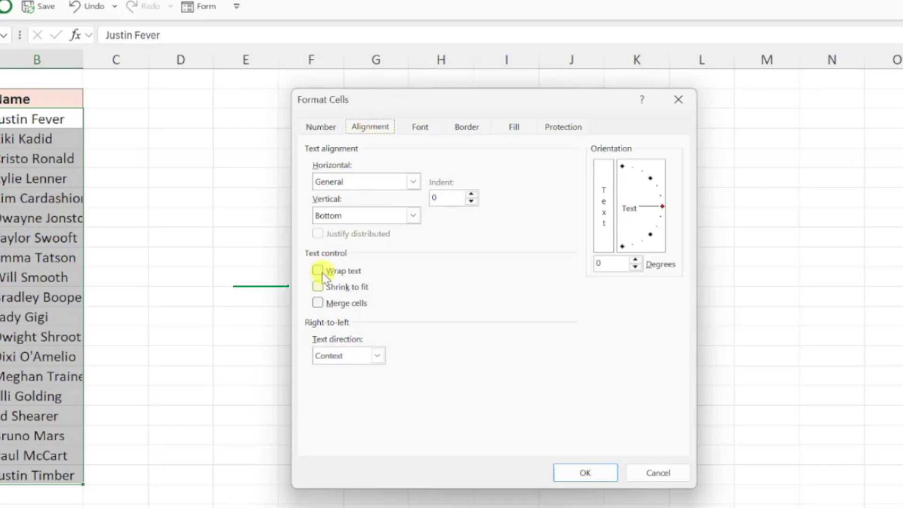
pyautogui.click(318, 288)
pyautogui.click(578, 473)
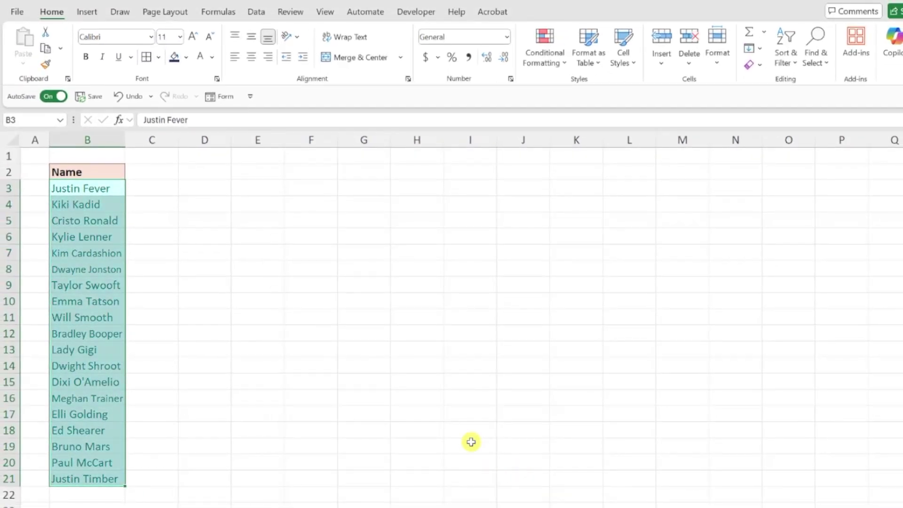
pyautogui.click(117, 171)
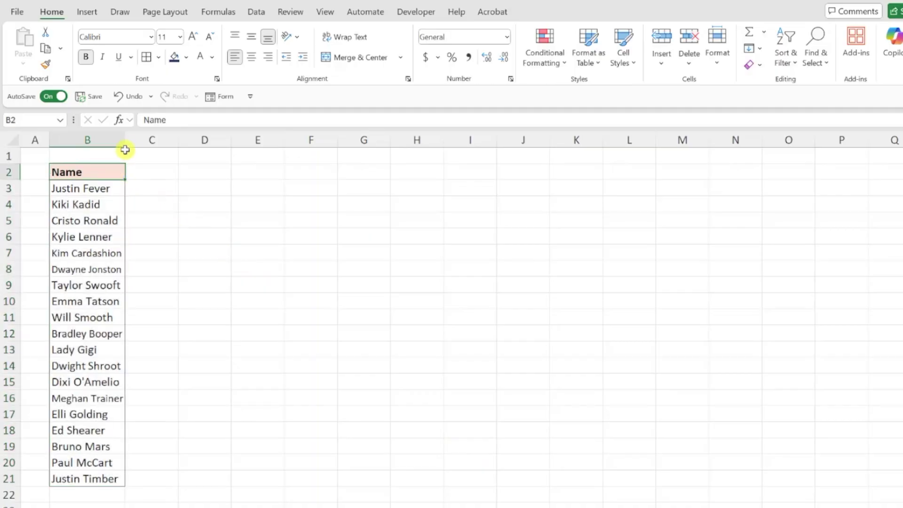